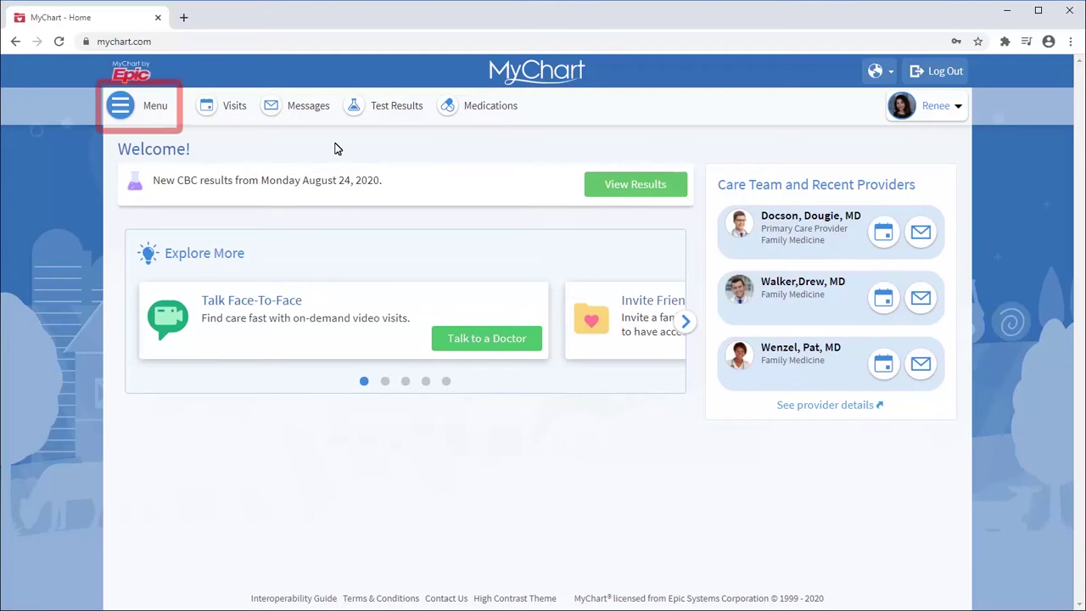
Start a Talk to a Doctor visit with location Wisconsin and reason Rash
click(154, 105)
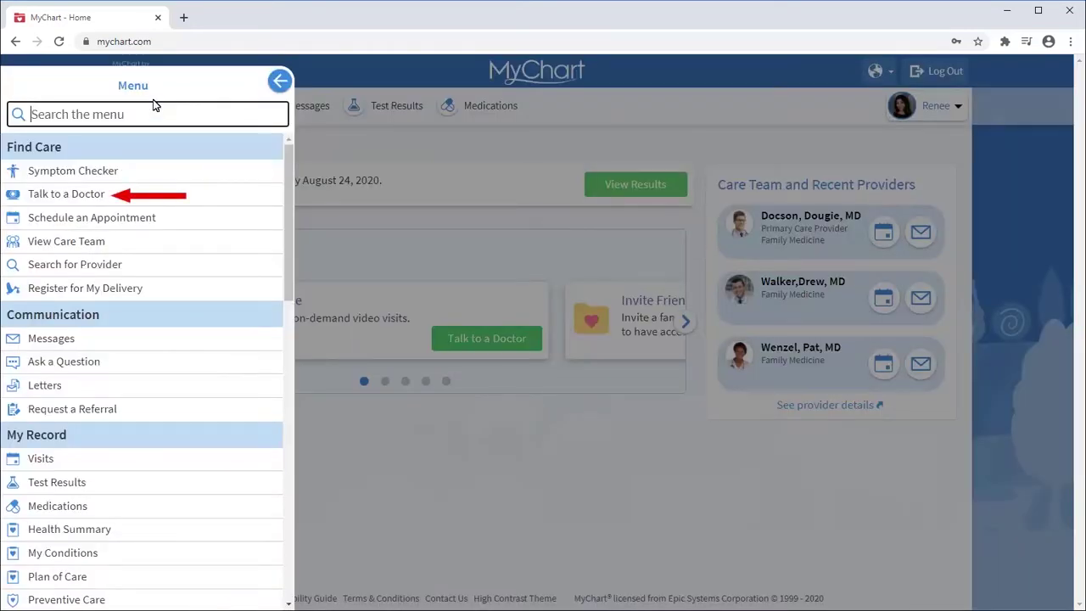
click(68, 195)
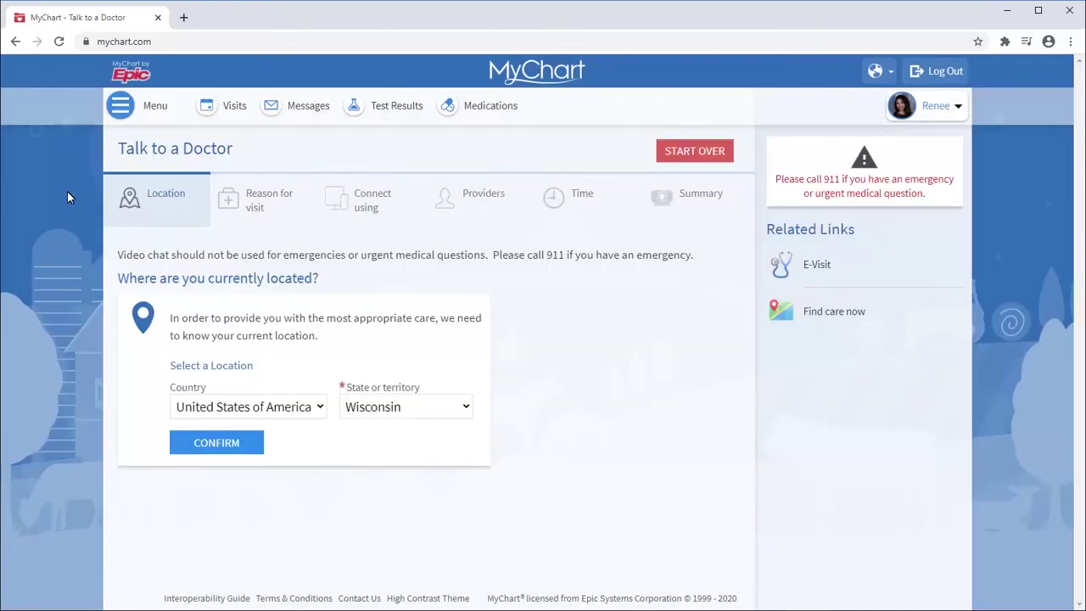
click(240, 443)
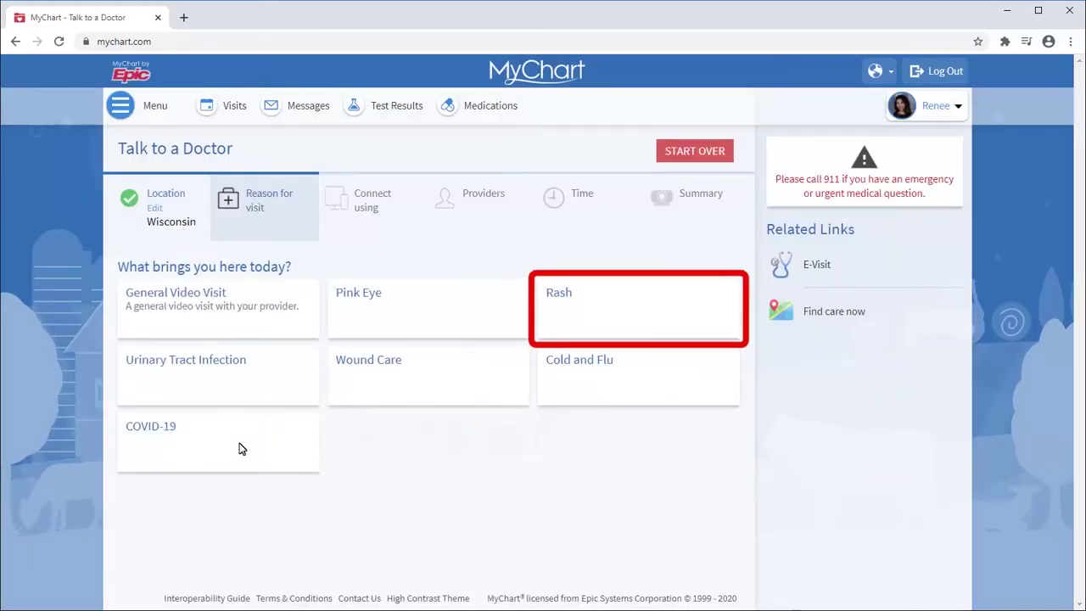
click(582, 313)
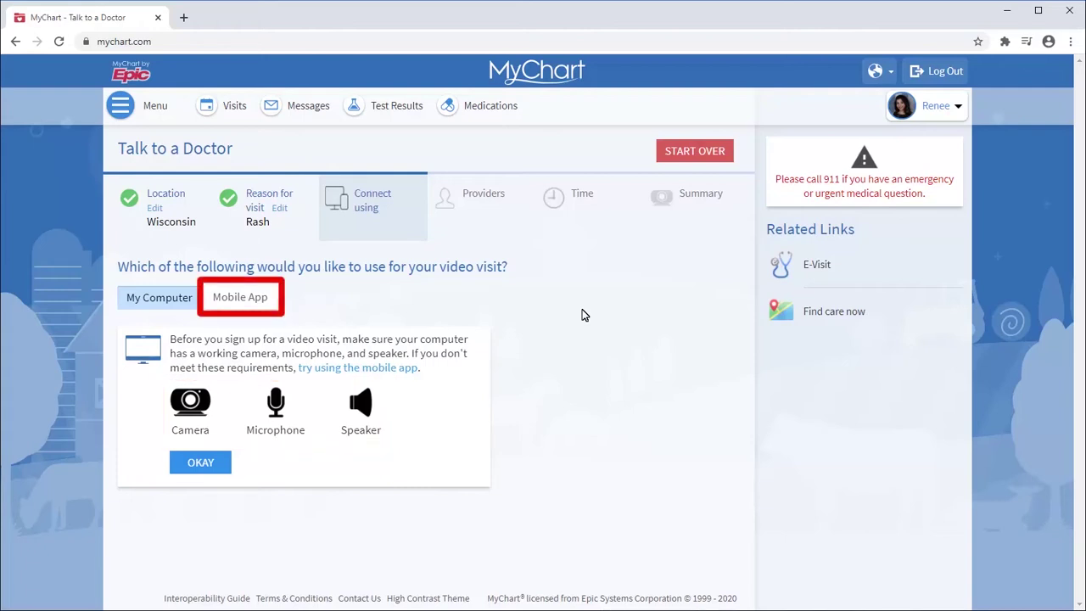
Schedule an on-demand computer video visit, next available provider, concern 'I think I have poison ivy.'
click(193, 463)
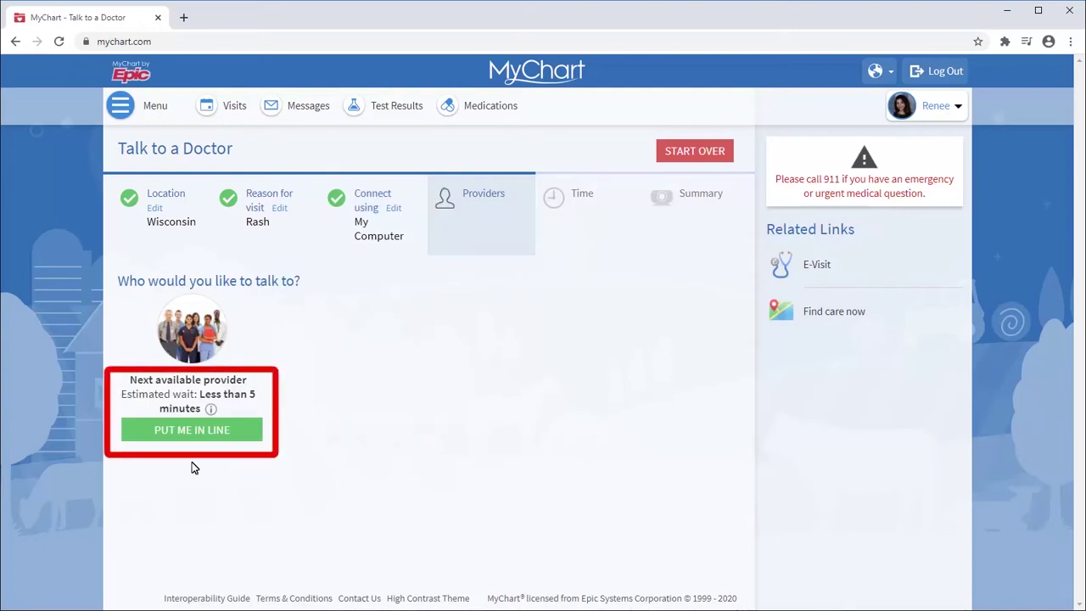
click(191, 430)
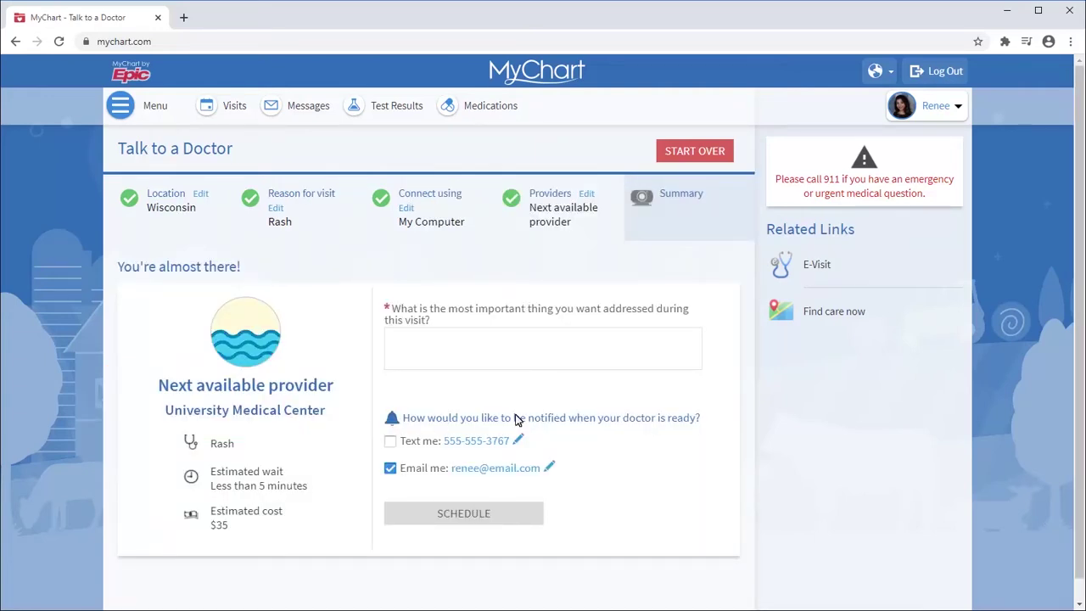
click(692, 339)
text(I think I have poison ivy.)
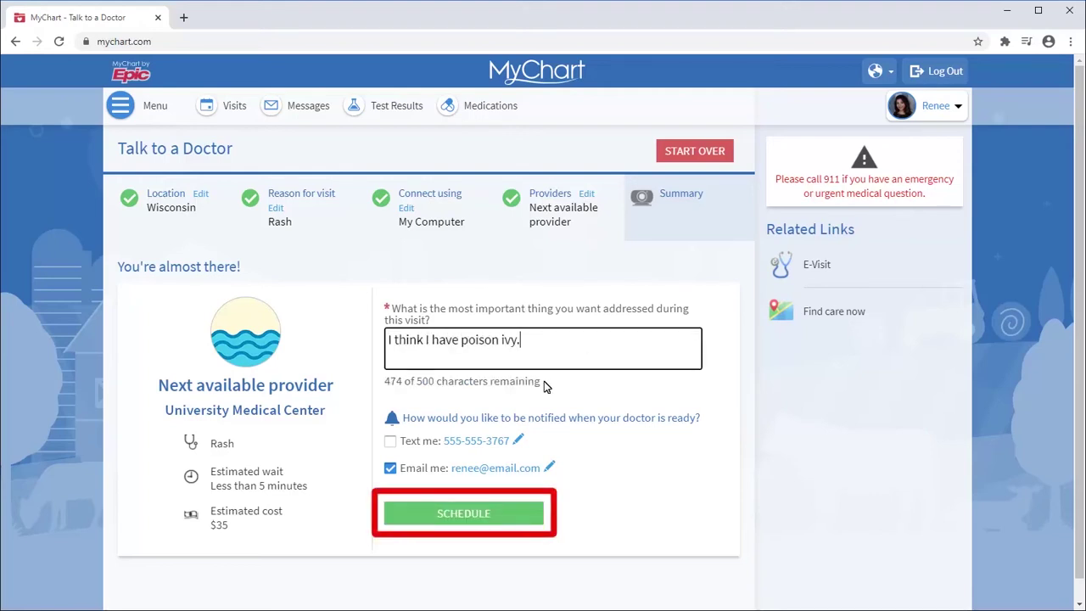
click(498, 514)
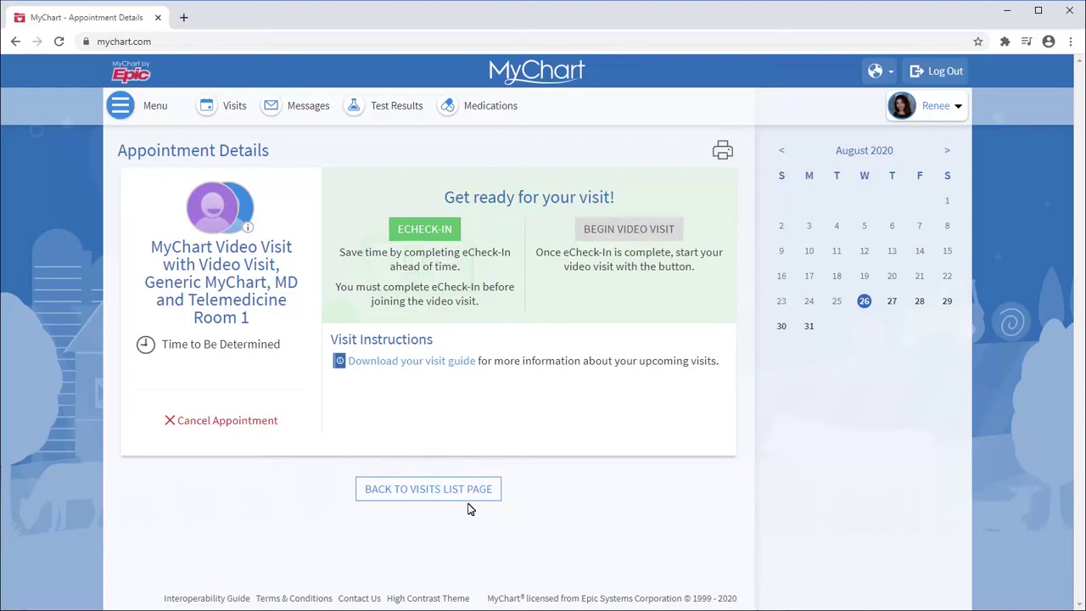
Begin eCheck-In and authorize the $20.00 copay using the saved payment card
click(424, 229)
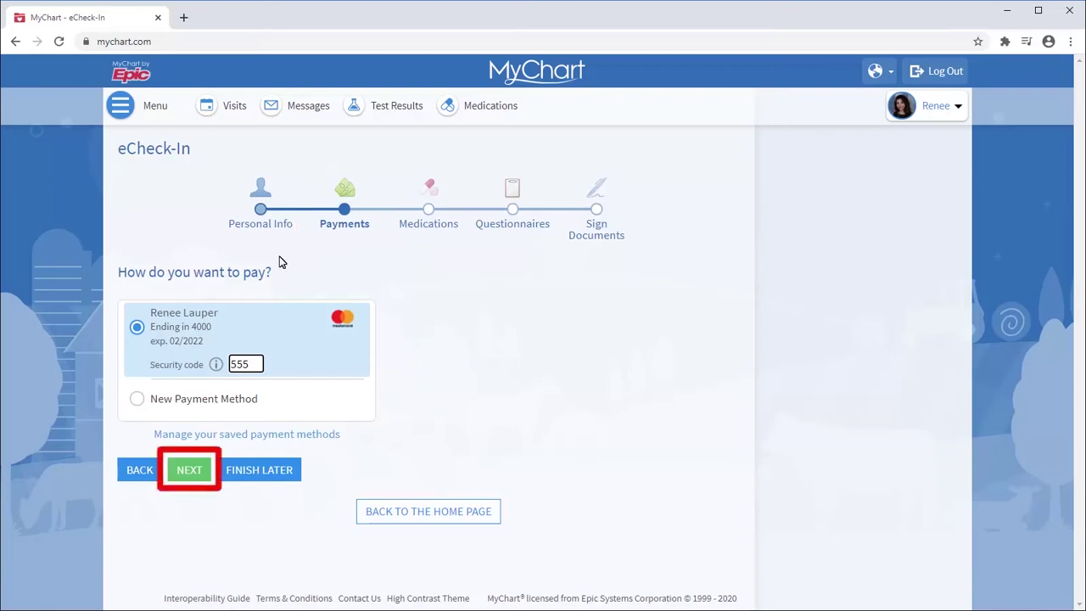
click(193, 469)
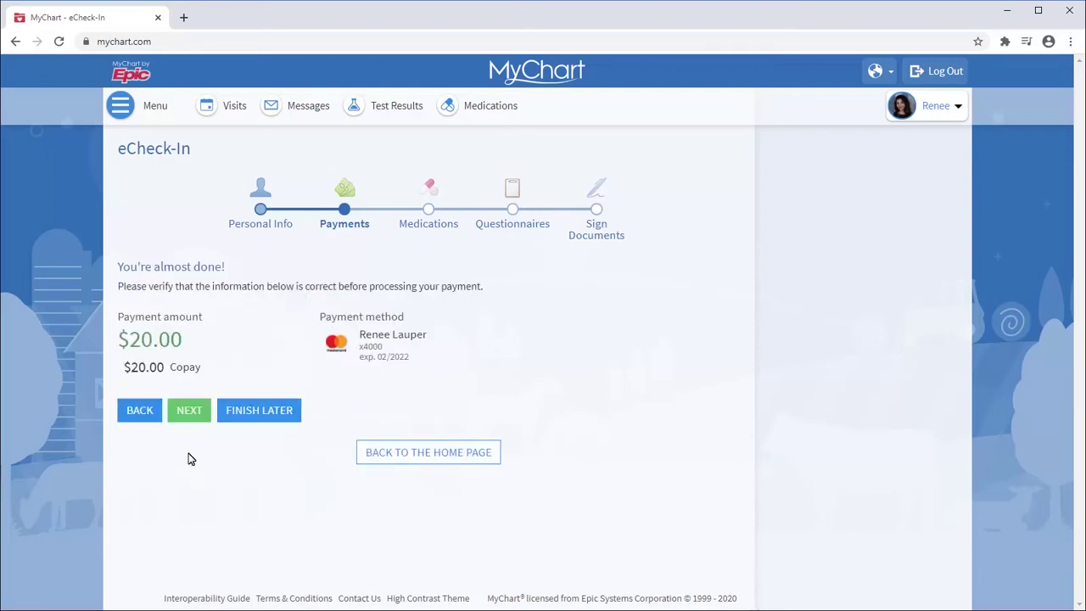
click(188, 410)
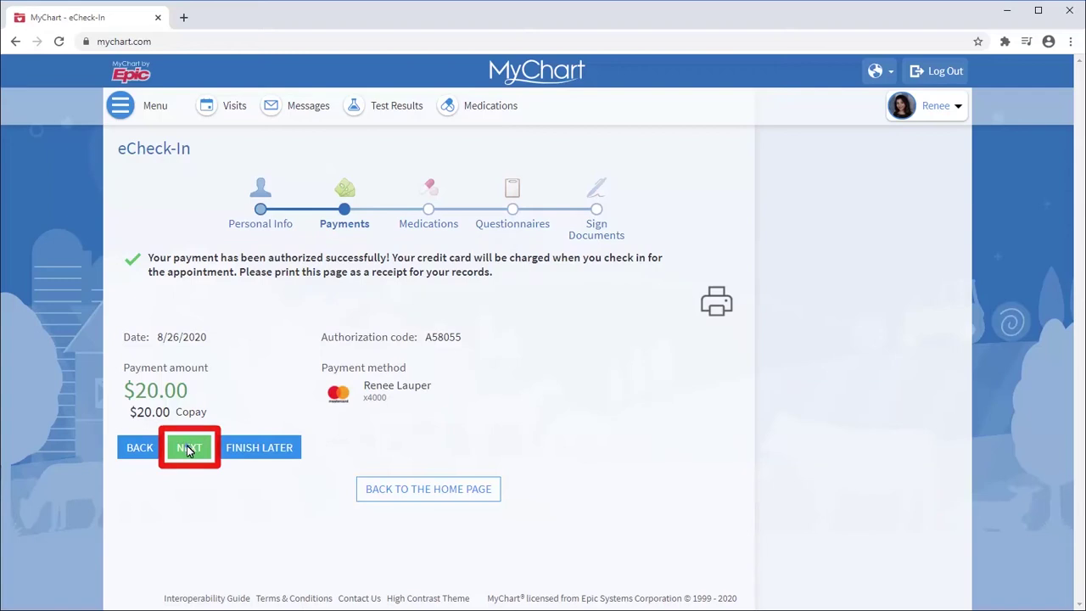
click(187, 441)
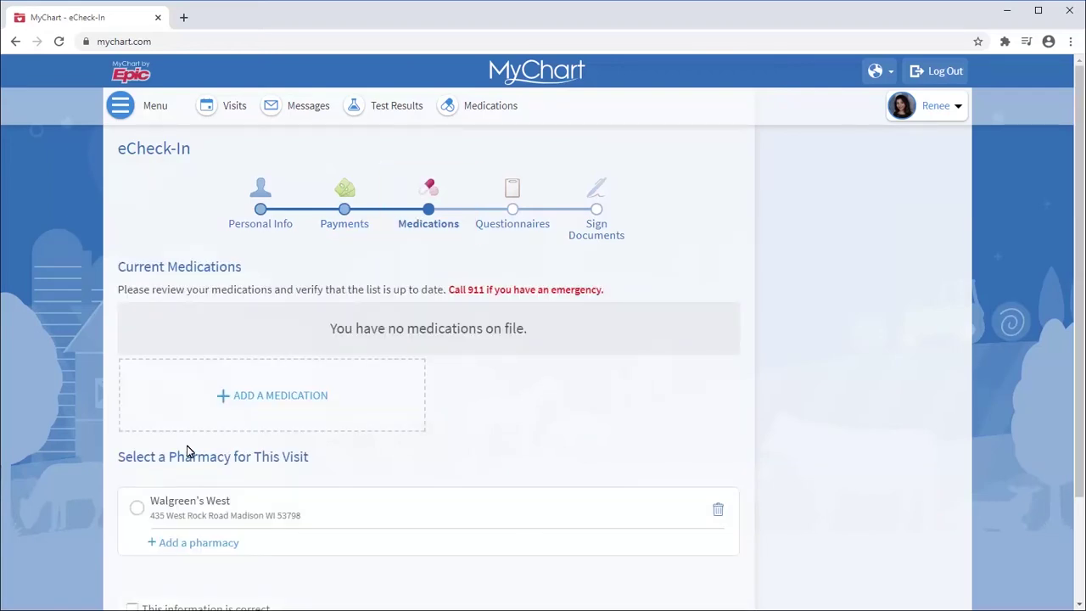
Add Ibuprofen 200 MG capsule to the medication list
click(249, 411)
text(ibuprofen)
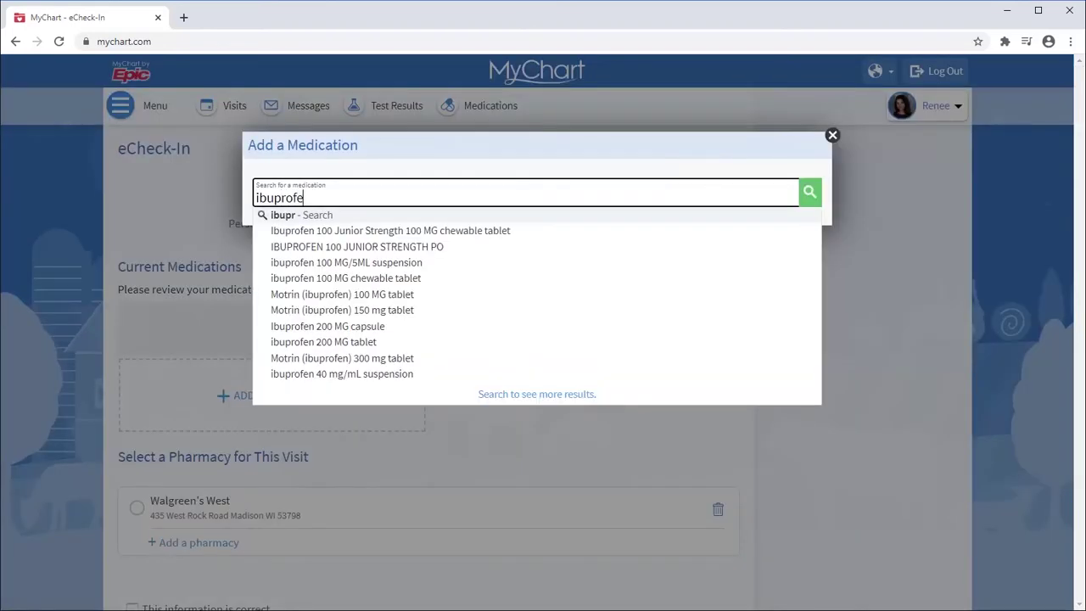
click(370, 327)
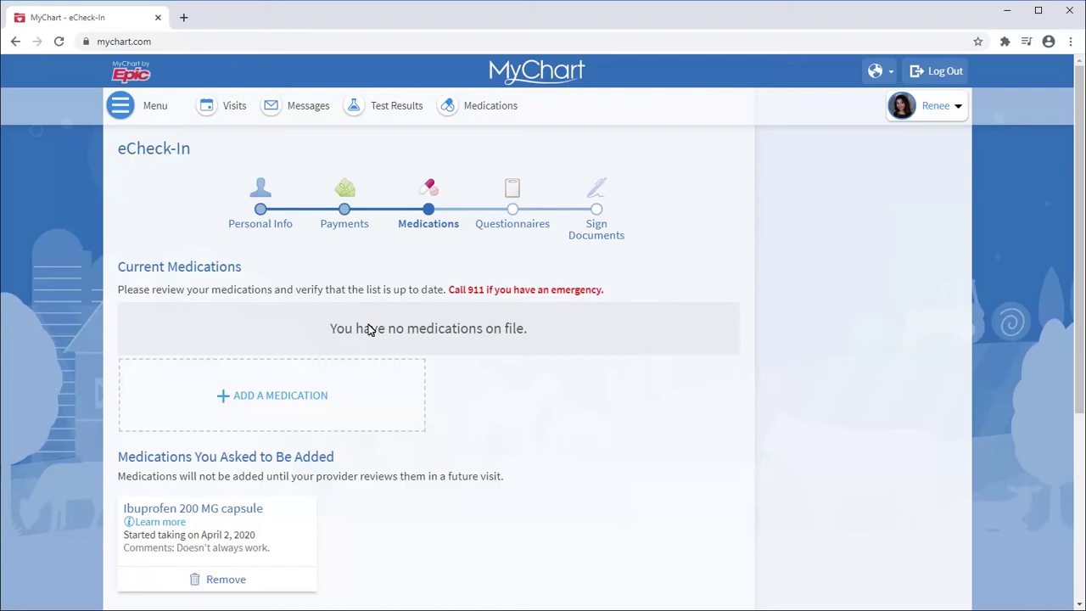
Choose Walgreen's West as the pharmacy and mark the information as correct
scroll(1078, 590, down, 4)
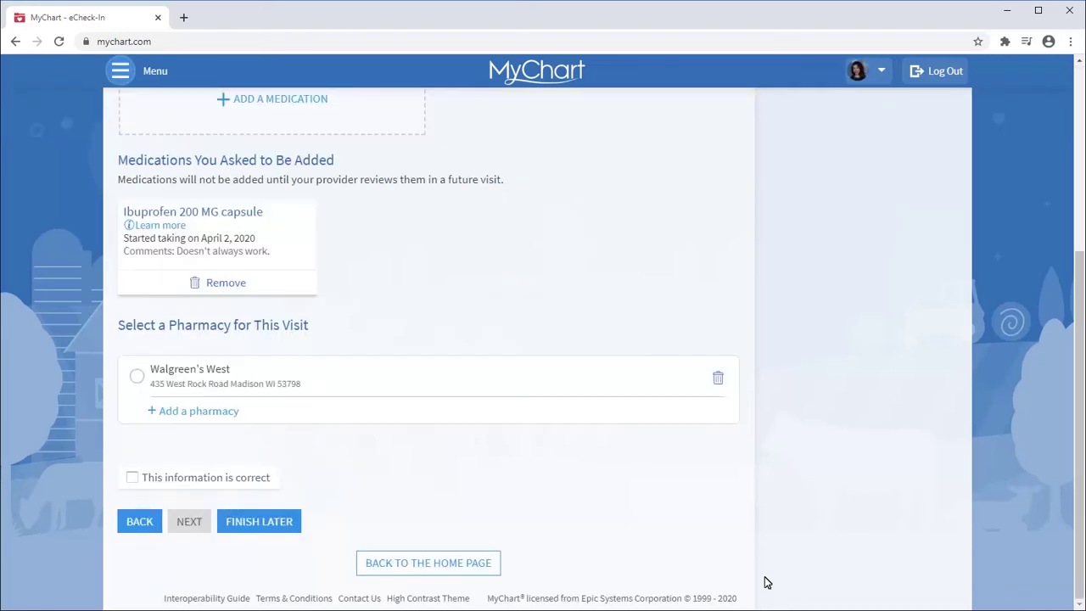
click(137, 376)
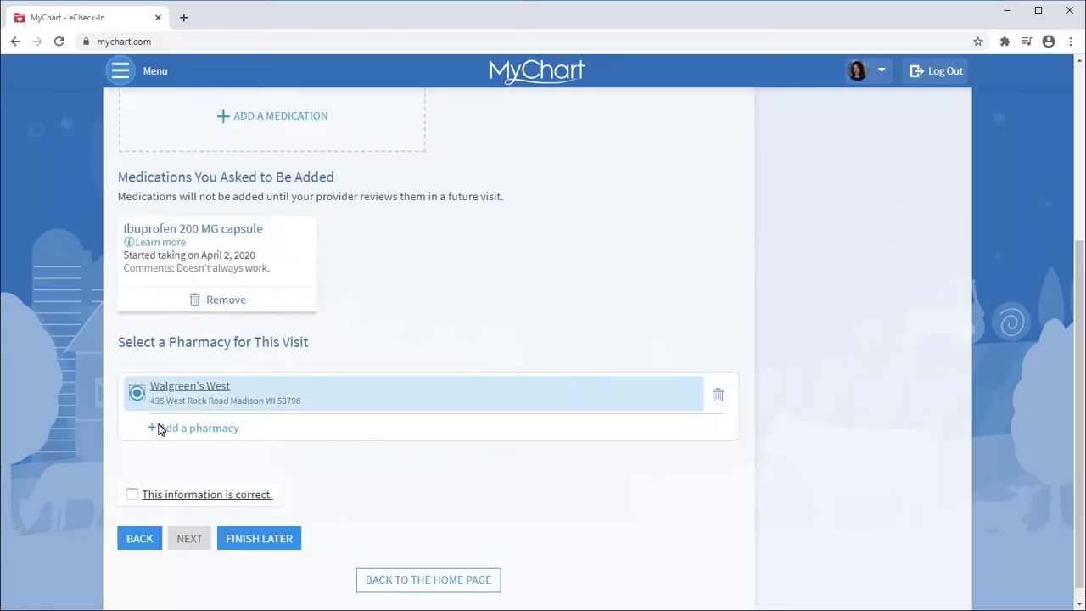
click(161, 496)
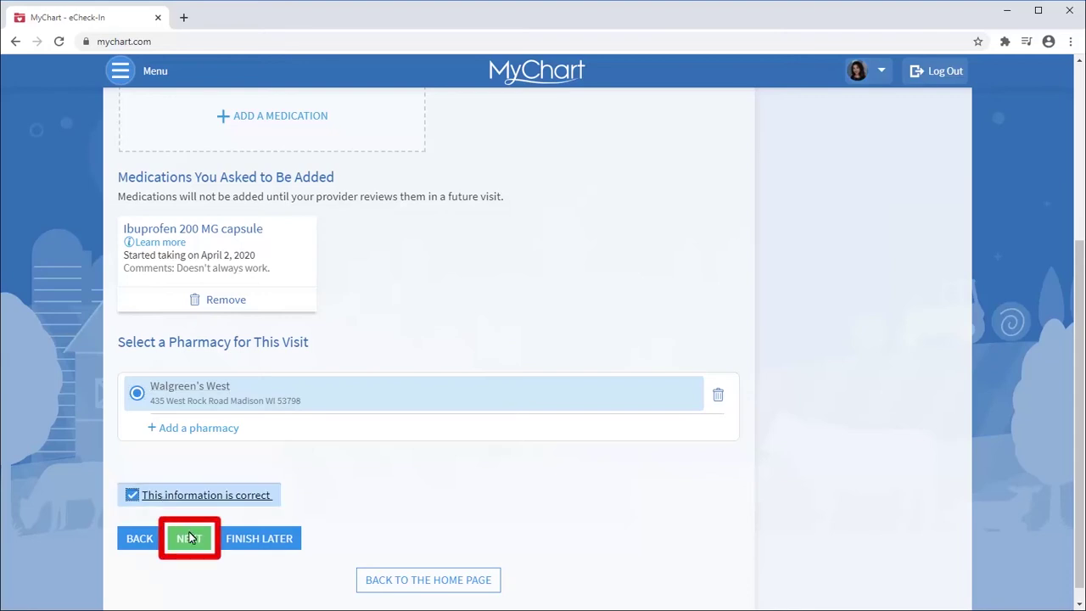
click(189, 536)
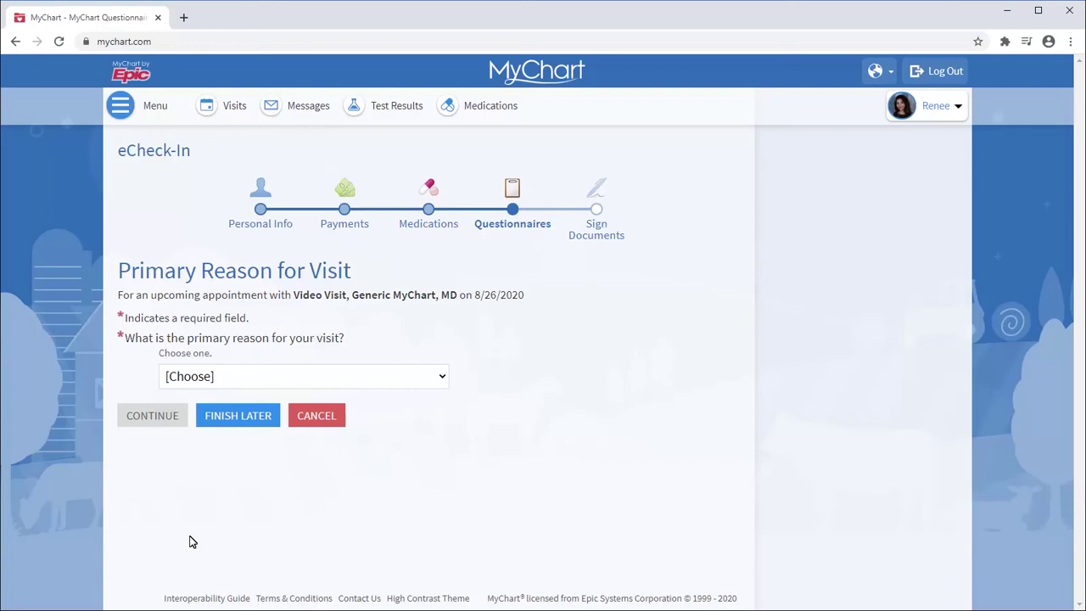
Choose Rash as primary reason, answer new problem within the past 7 days, and submit
click(362, 376)
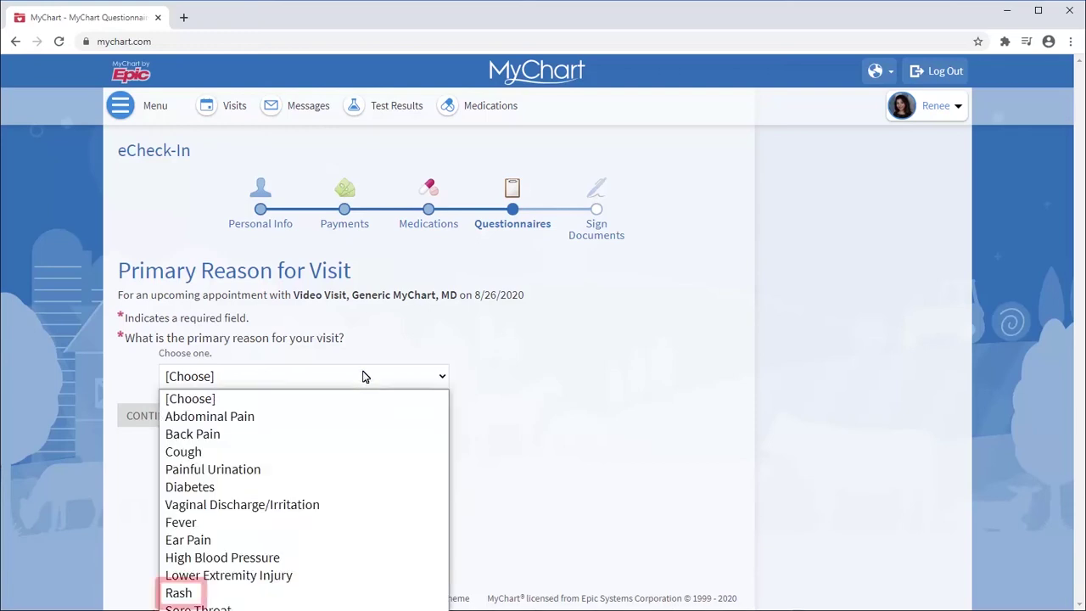
click(178, 590)
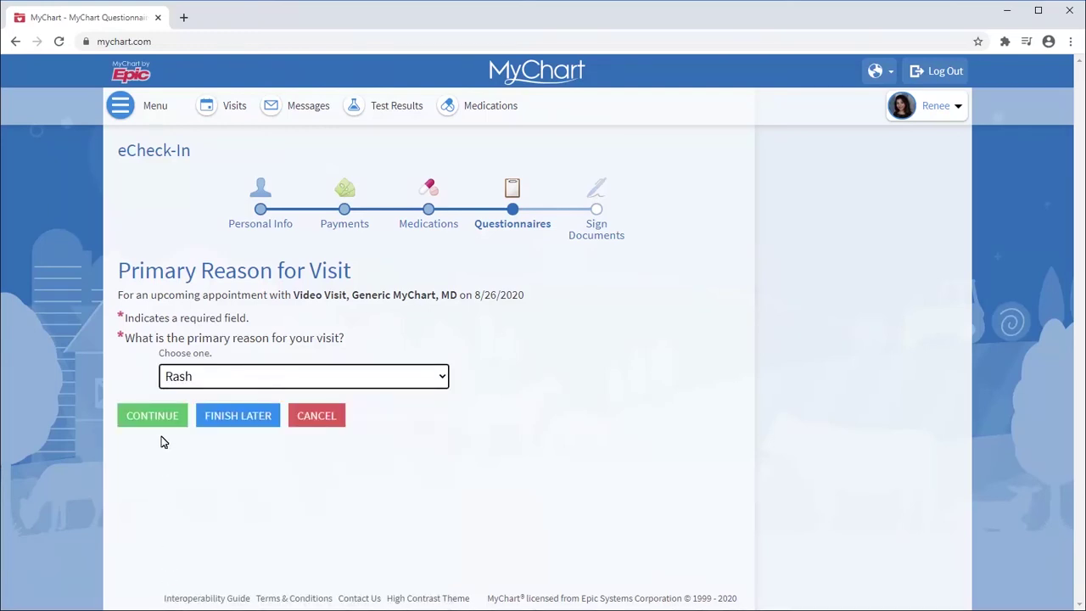
click(163, 415)
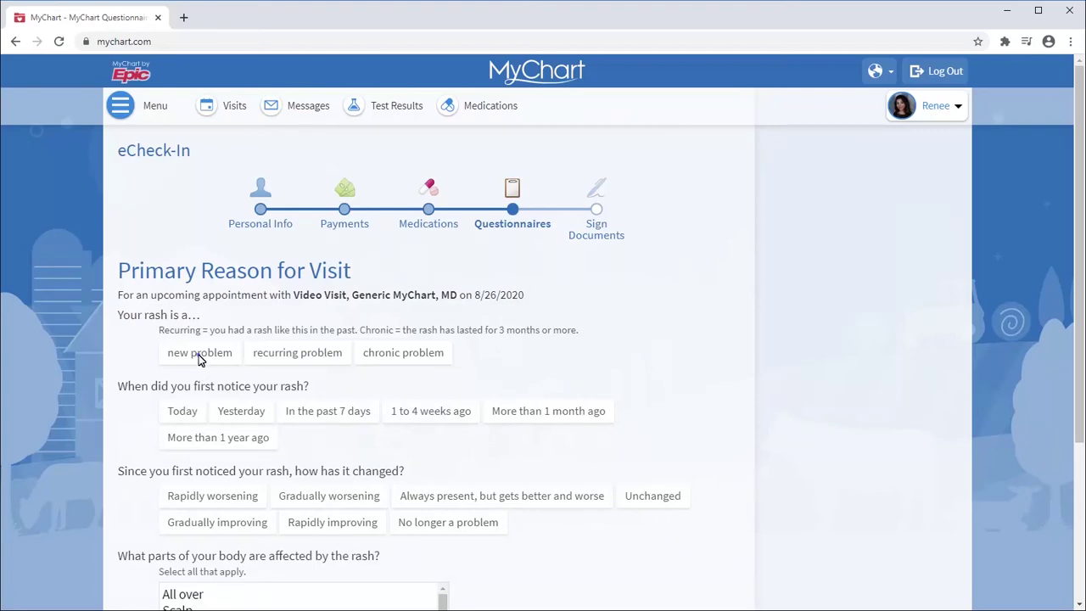
click(200, 357)
click(337, 414)
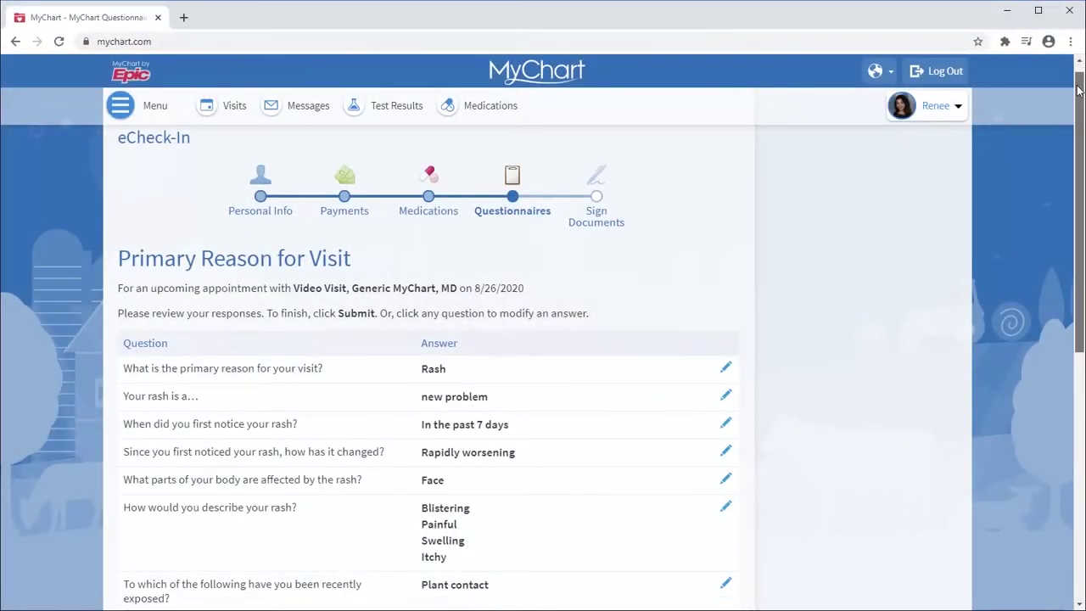
scroll(1080, 138, down, 2)
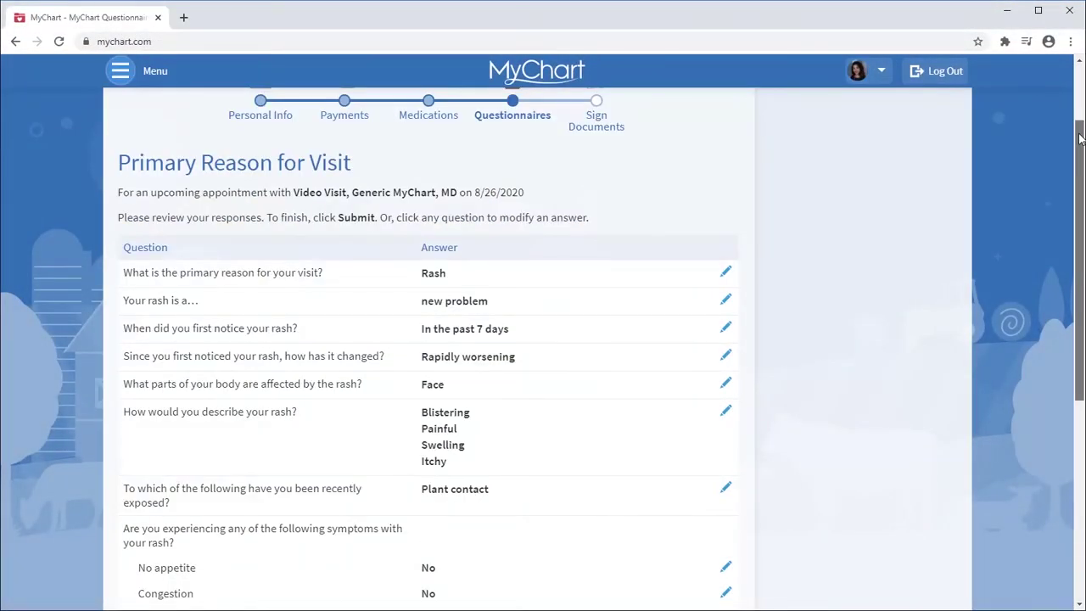
drag(1080, 138, 1068, 340)
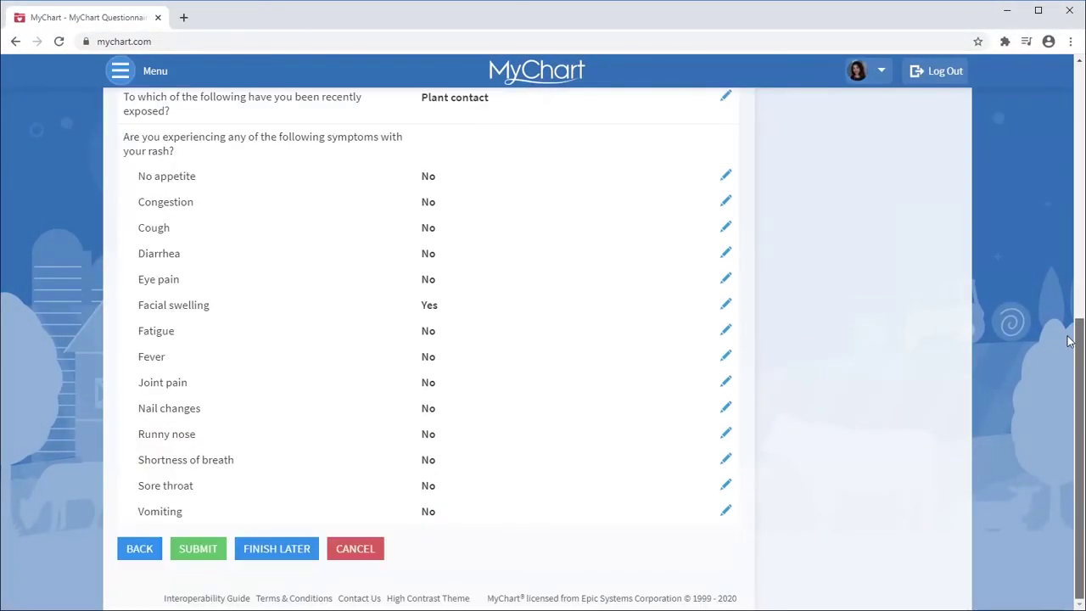
click(203, 551)
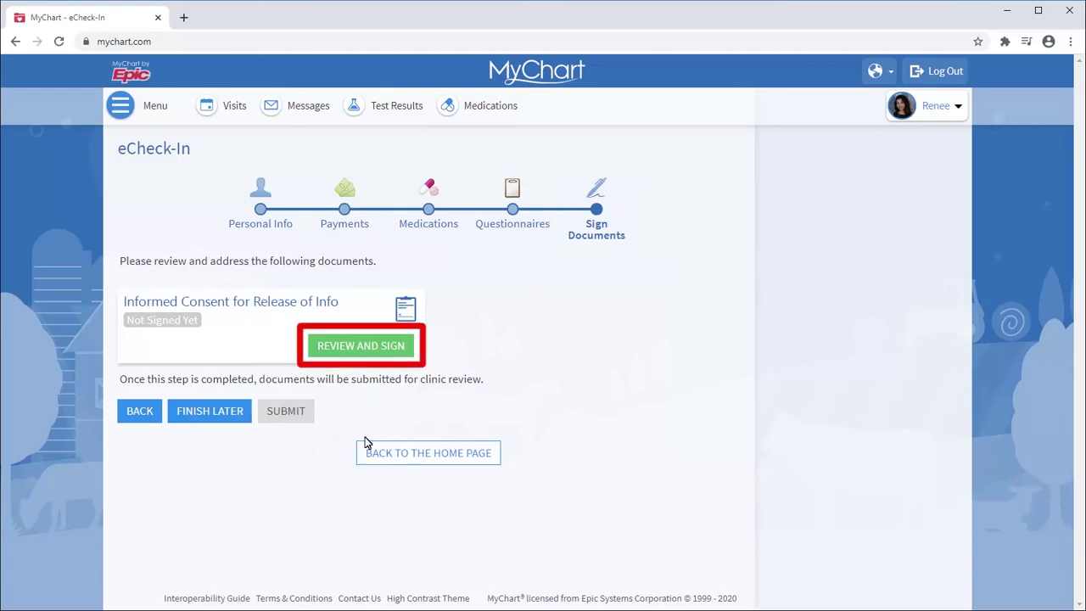
Sign the Release of Info consent form as the patient, accept it, and submit eCheck-In
click(377, 347)
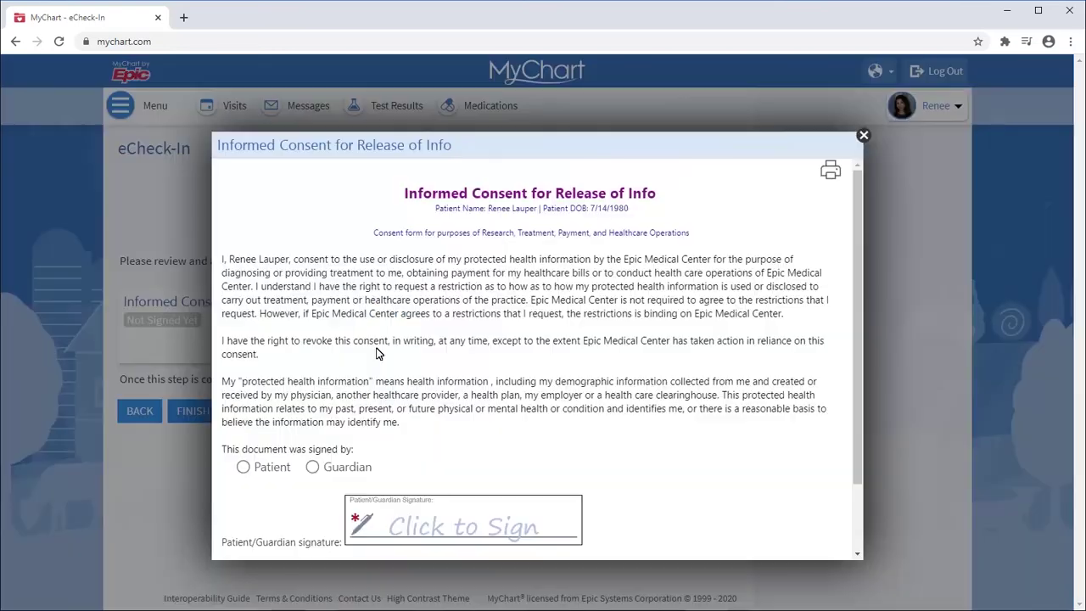
click(244, 468)
click(548, 524)
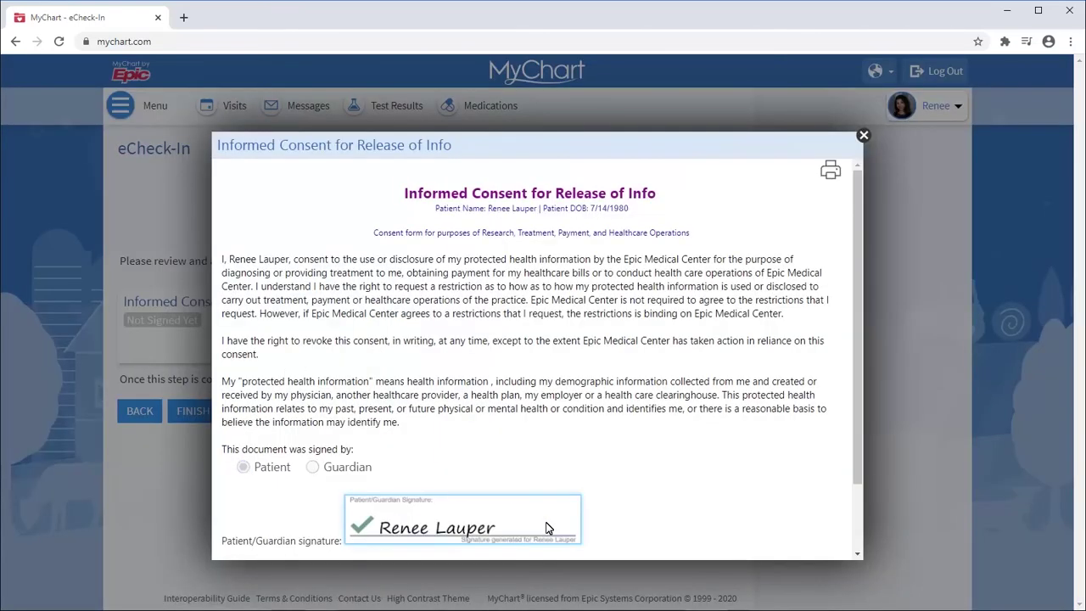
scroll(855, 546, down, 1)
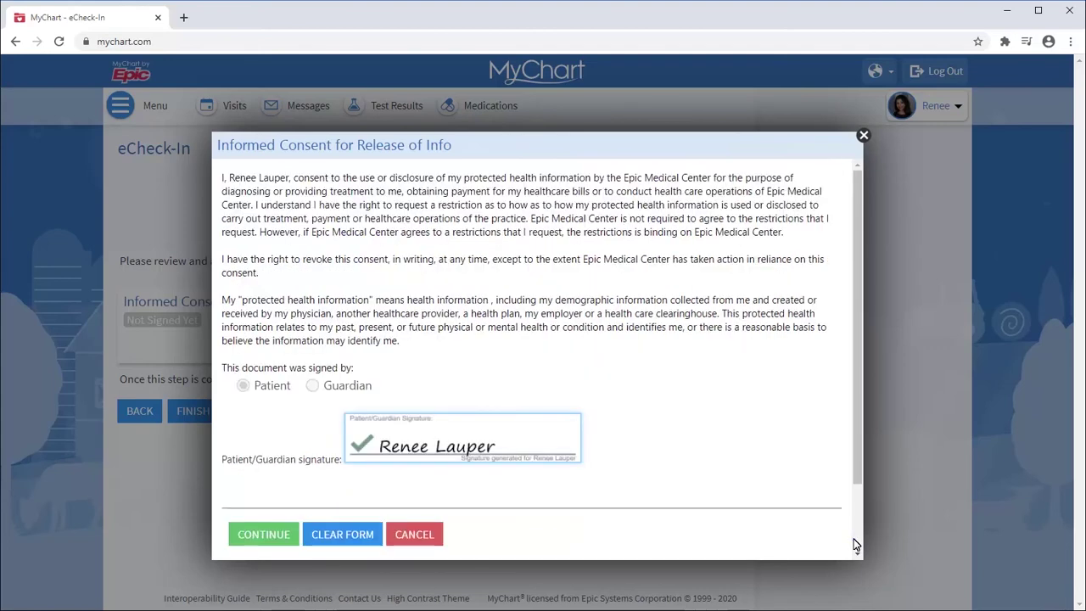
click(280, 536)
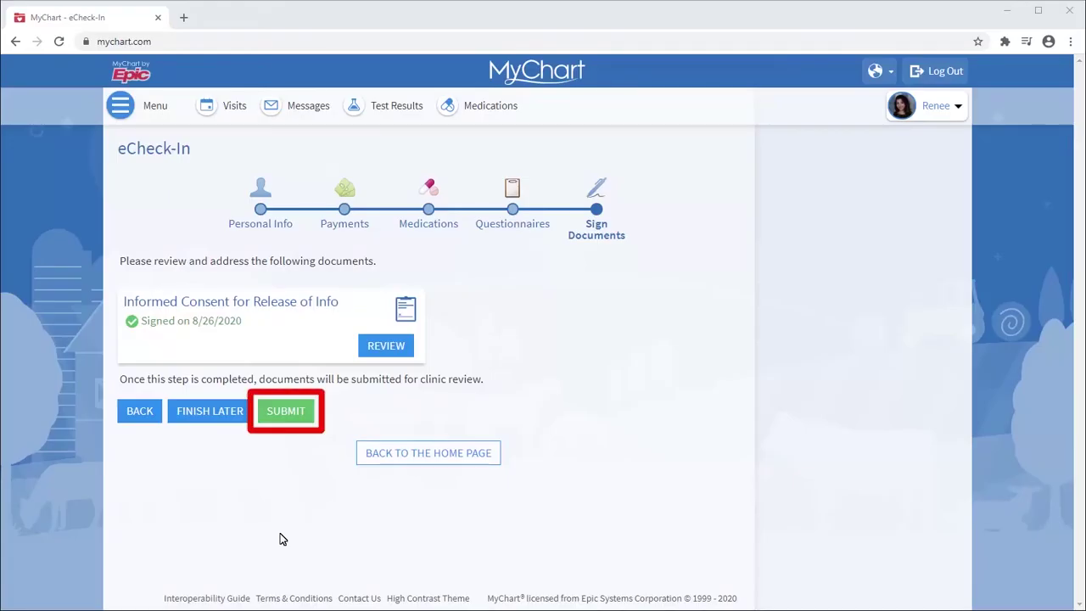
click(284, 411)
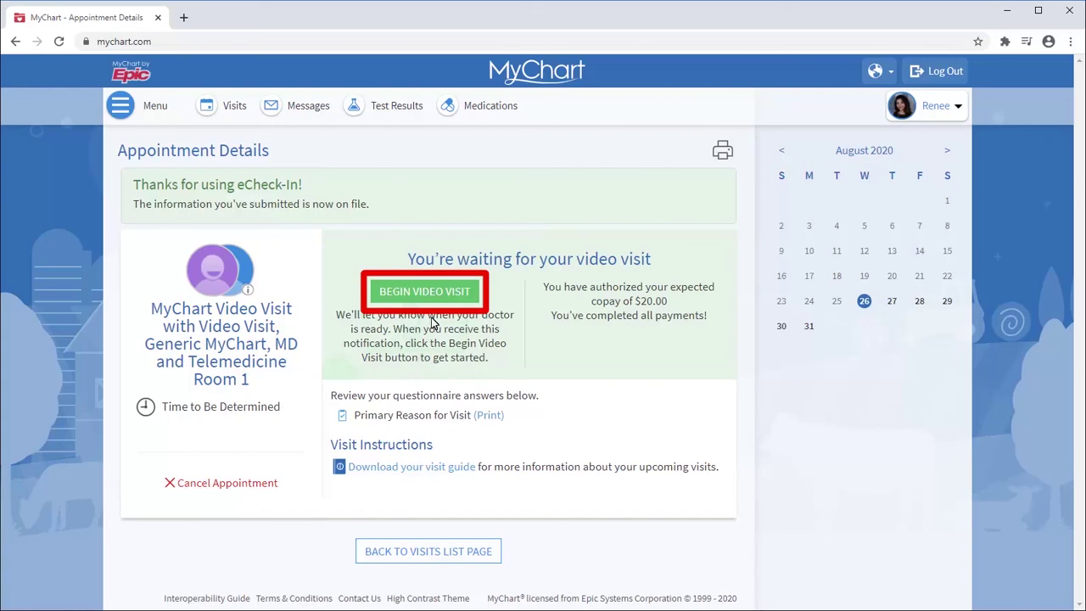
Begin the video visit and join the call from the Hardware Check card
click(434, 287)
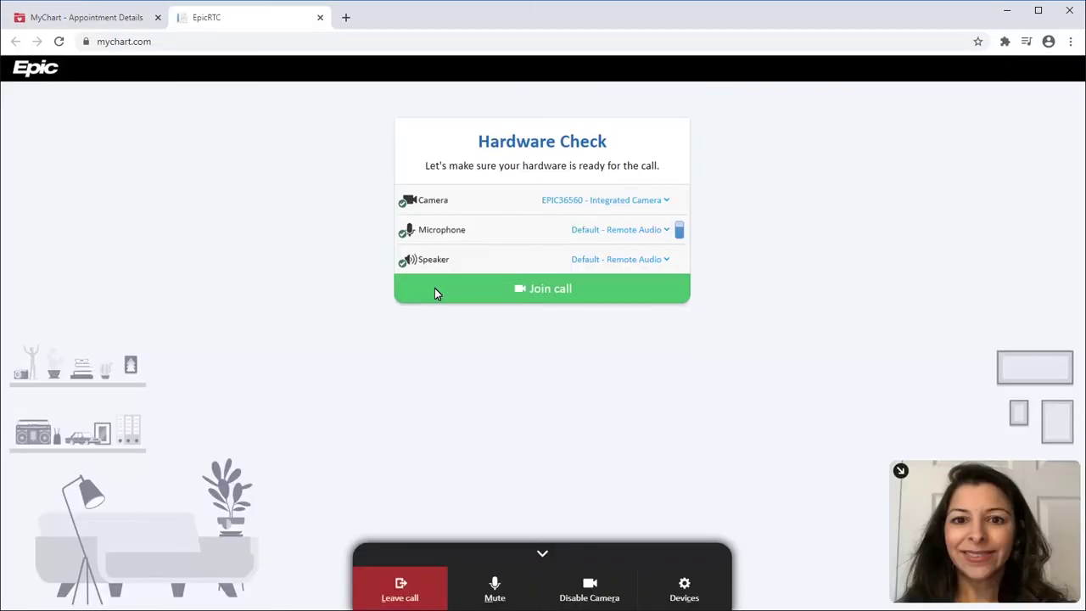
click(528, 287)
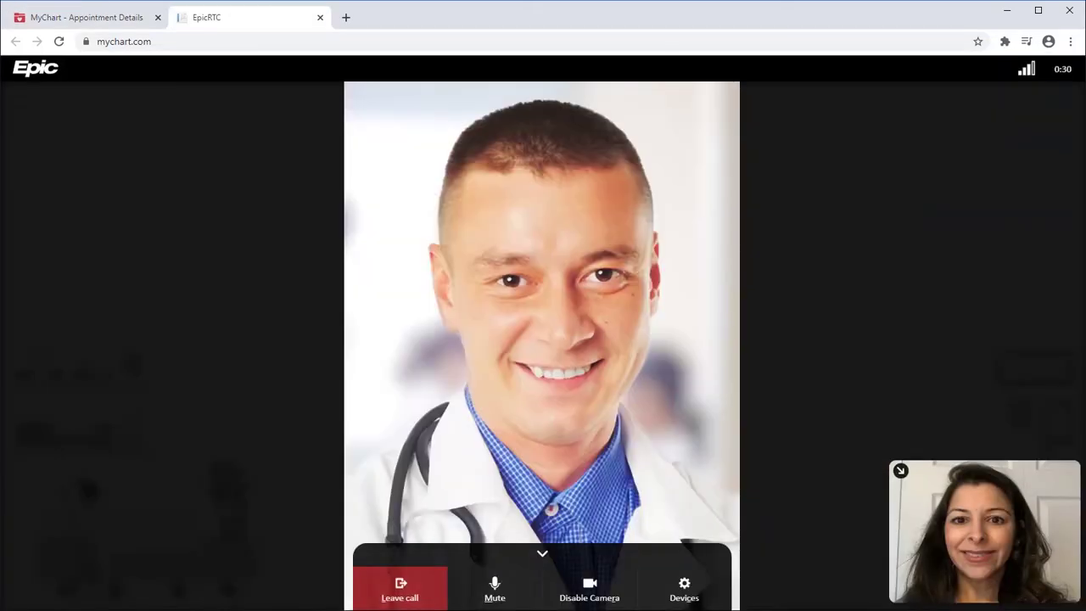